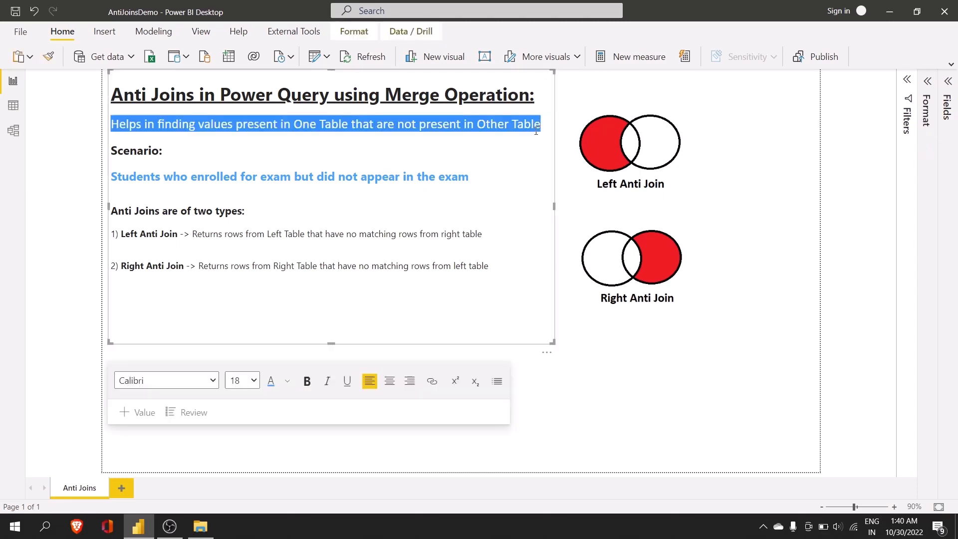
Step: Review the Left Anti Join and Right Anti Join definitions in the report page's text box
{"action": "left_click", "coordinate": [629, 416]}
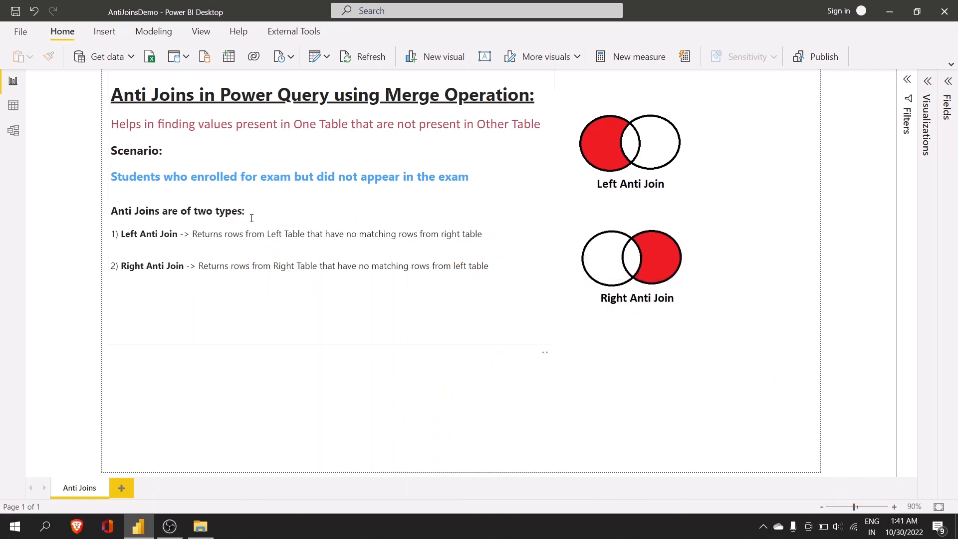
{"action": "left_click_drag", "start_coordinate": [254, 210], "coordinate": [134, 235]}
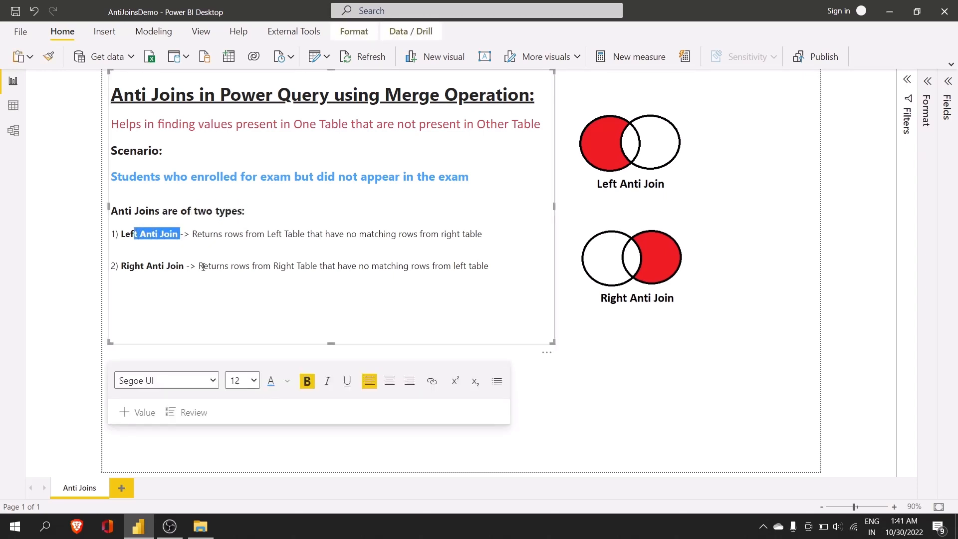
{"action": "left_click_drag", "start_coordinate": [187, 263], "coordinate": [125, 265]}
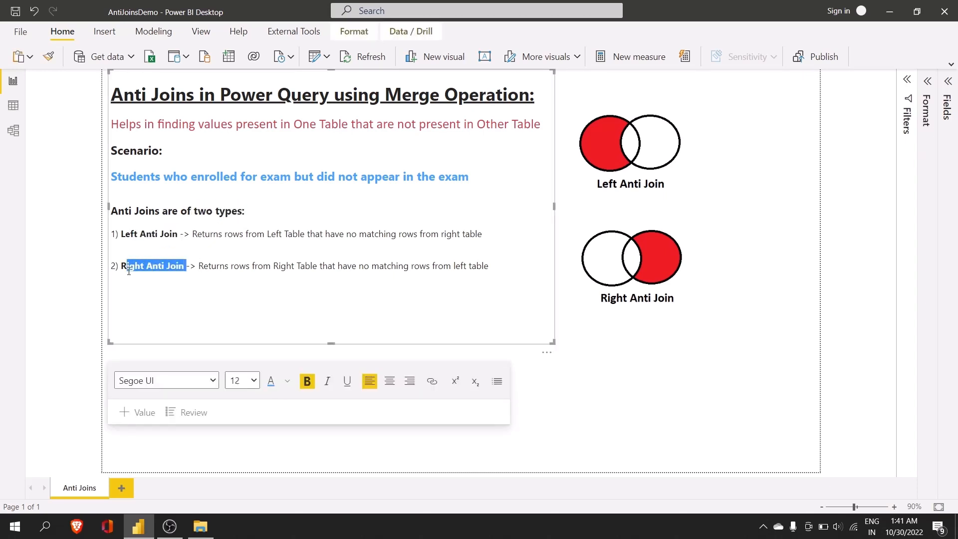
{"action": "left_click", "coordinate": [252, 244]}
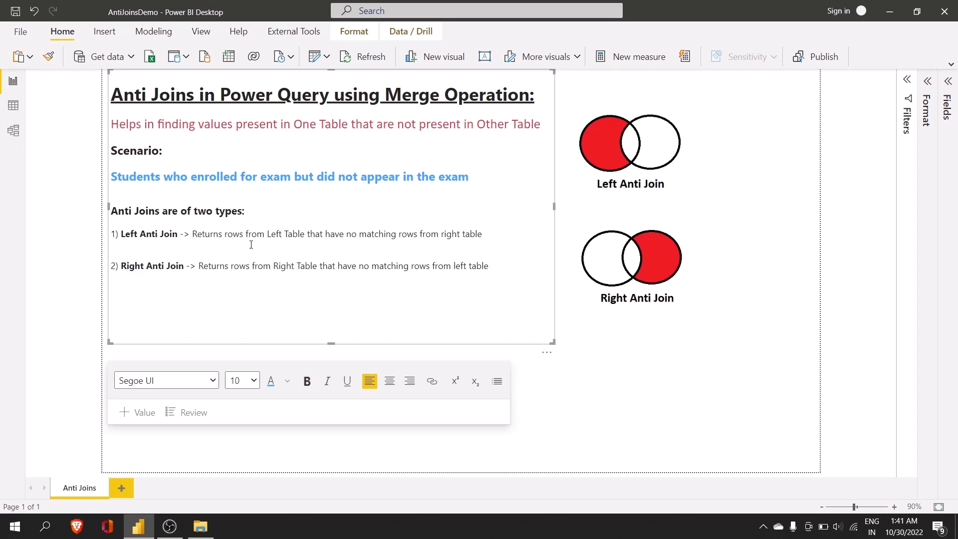
{"action": "left_click", "coordinate": [196, 234]}
{"action": "left_click_drag", "start_coordinate": [196, 234], "coordinate": [482, 240]}
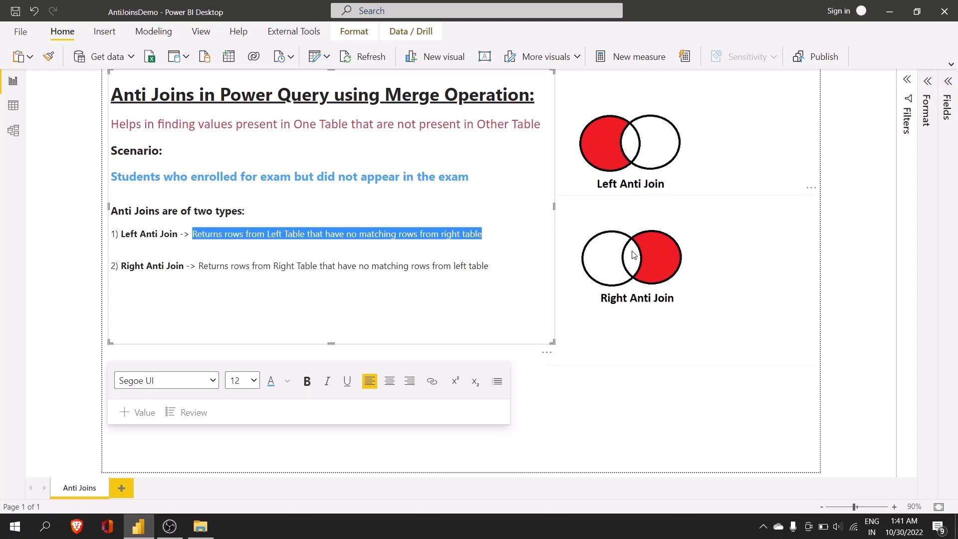
{"action": "left_click", "coordinate": [240, 266]}
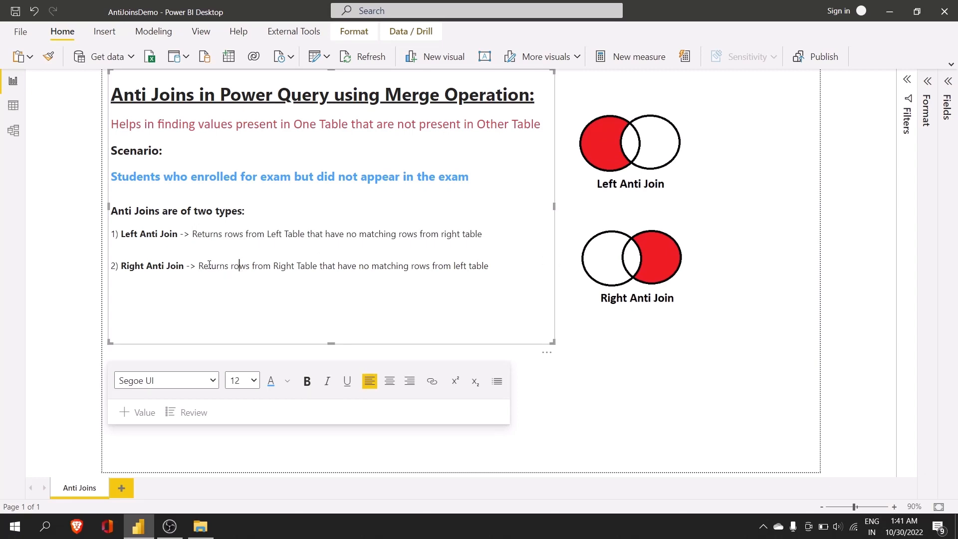
{"action": "left_click_drag", "start_coordinate": [203, 266], "coordinate": [488, 264]}
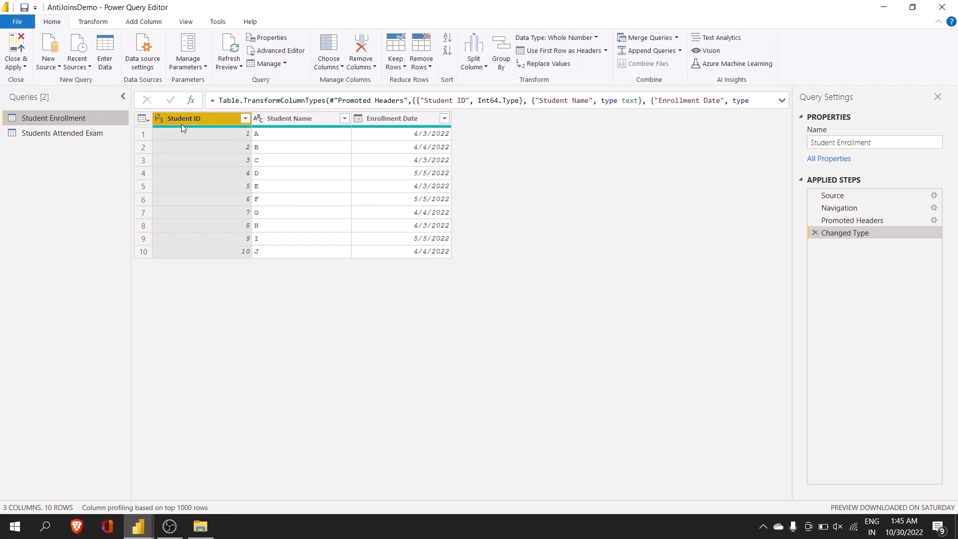
Step: Examine the columns and rows of the Student Enrollment and Students Attended Exam queries, comparing which students each contains
{"action": "left_click", "coordinate": [303, 120]}
{"action": "left_click", "coordinate": [386, 118]}
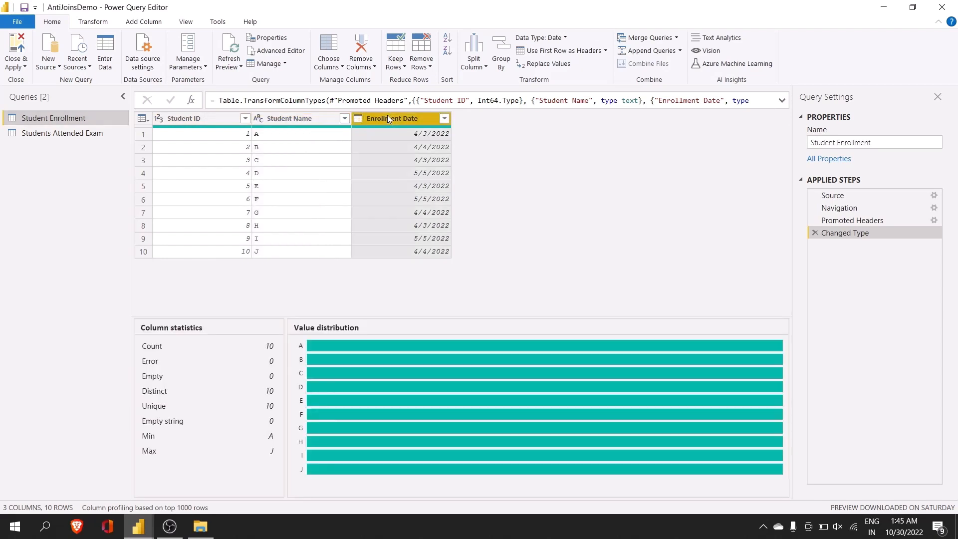
{"action": "left_click", "coordinate": [71, 135]}
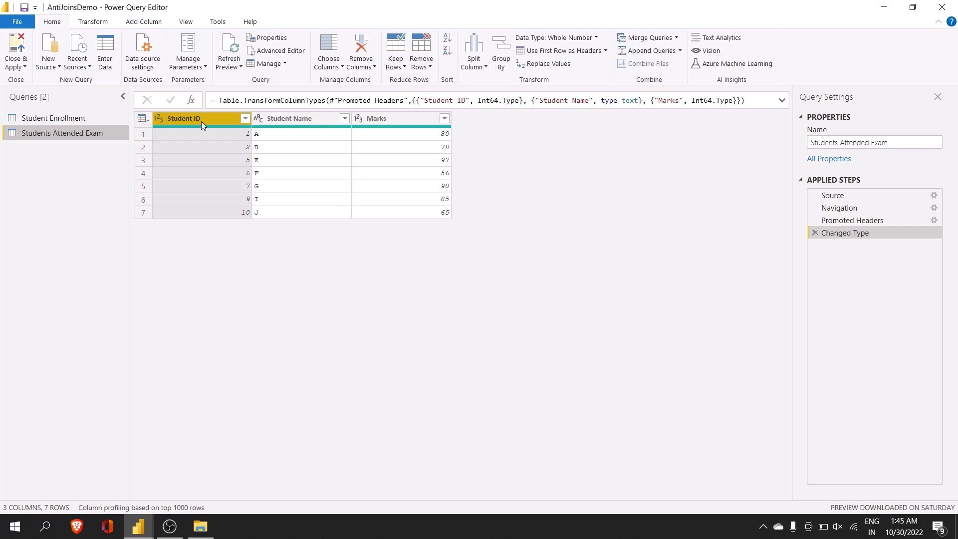
{"action": "left_click", "coordinate": [382, 122], "text": "ctrl"}
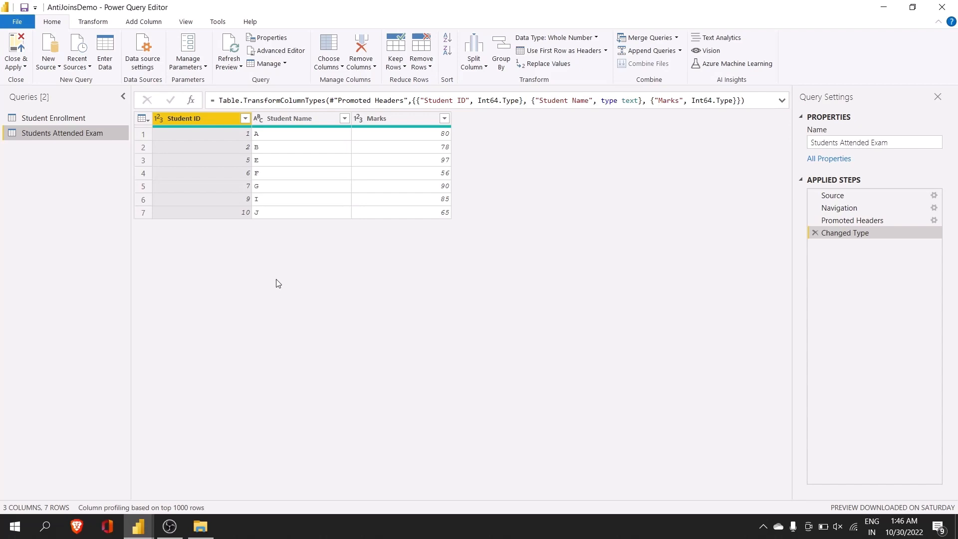
{"action": "left_click", "coordinate": [73, 120]}
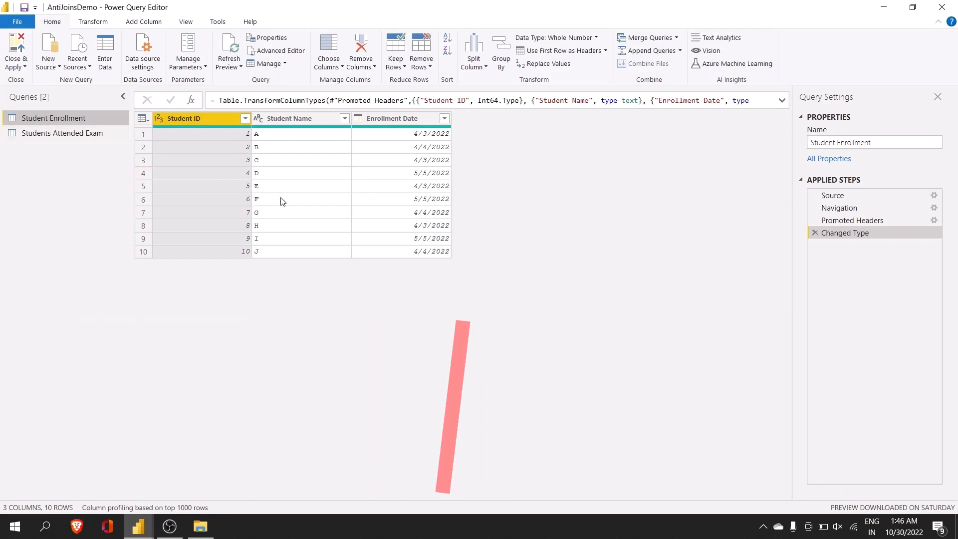
{"action": "left_click", "coordinate": [72, 137]}
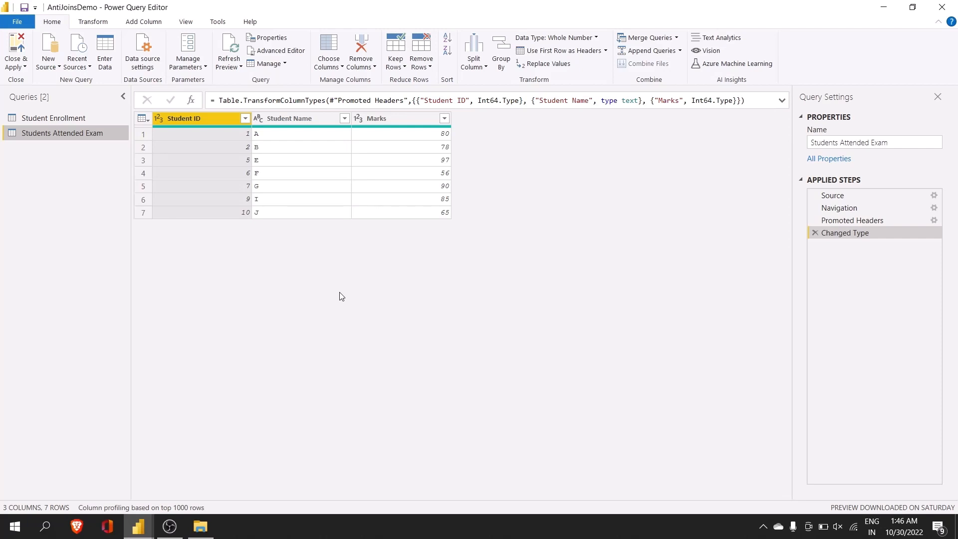
Step: Start a merge as a new query with Student Enrollment as the first table and Students Attended Exam as the second
{"action": "left_click", "coordinate": [41, 120]}
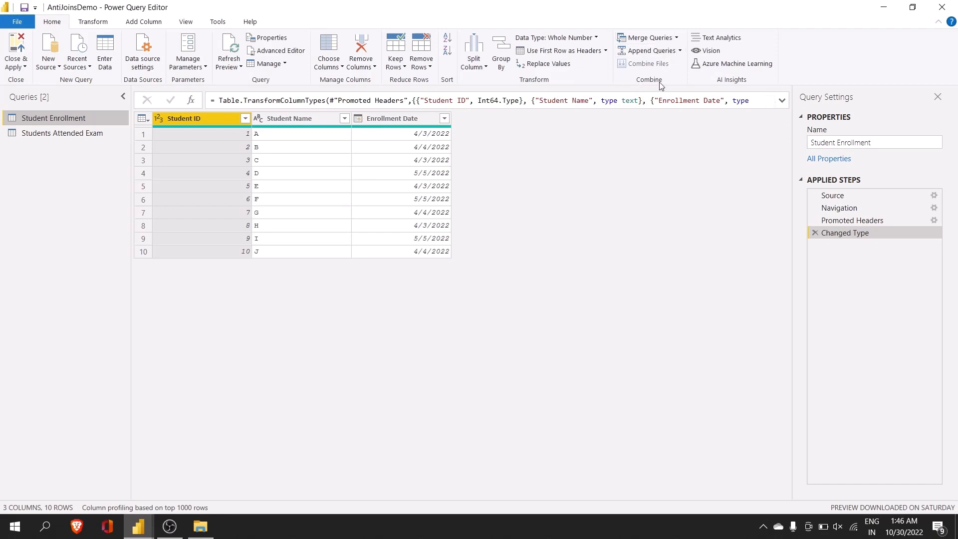
{"action": "left_click", "coordinate": [677, 39]}
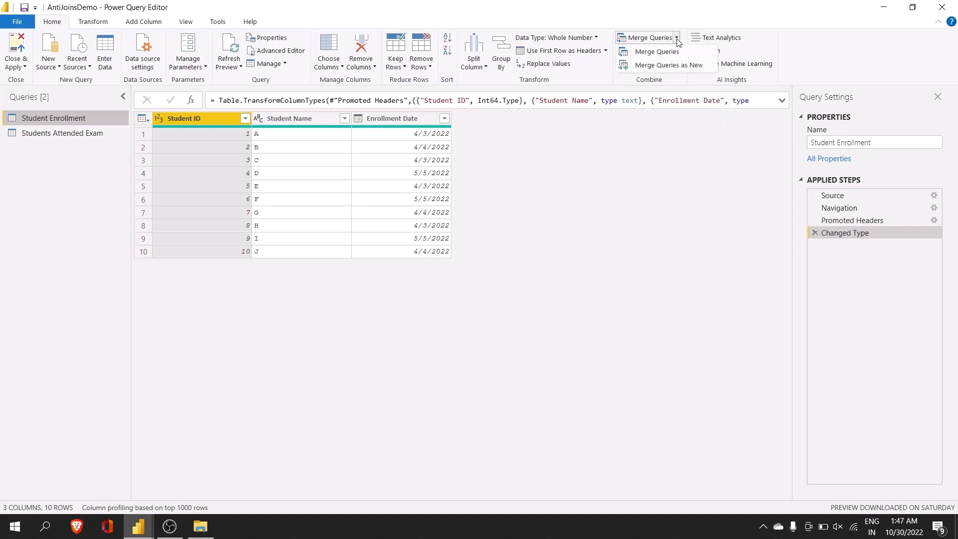
{"action": "left_click", "coordinate": [682, 69]}
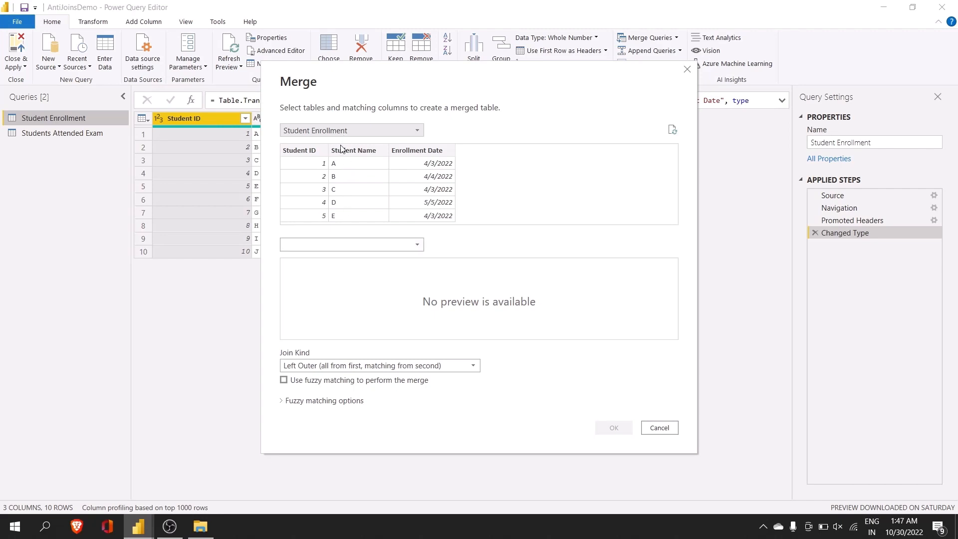
{"action": "left_click", "coordinate": [333, 245]}
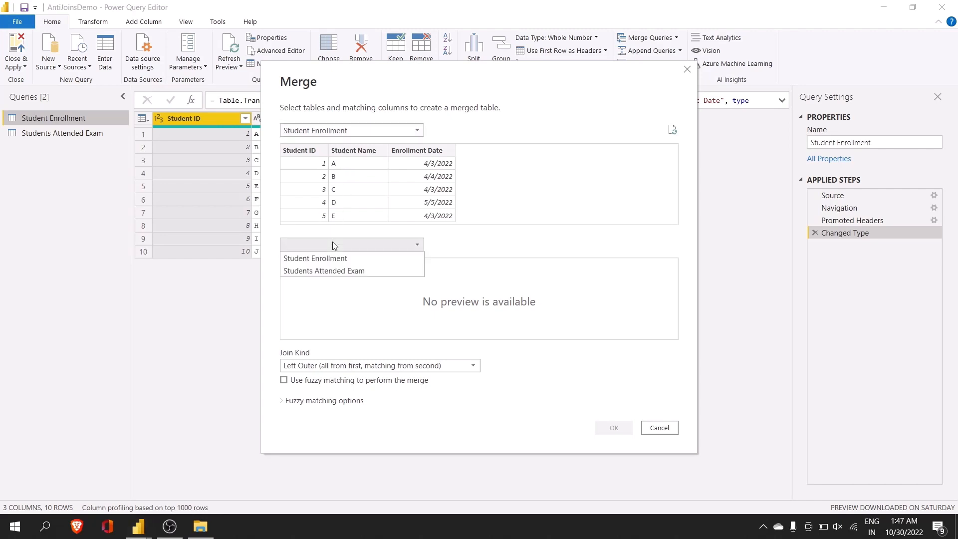
{"action": "left_click", "coordinate": [335, 272]}
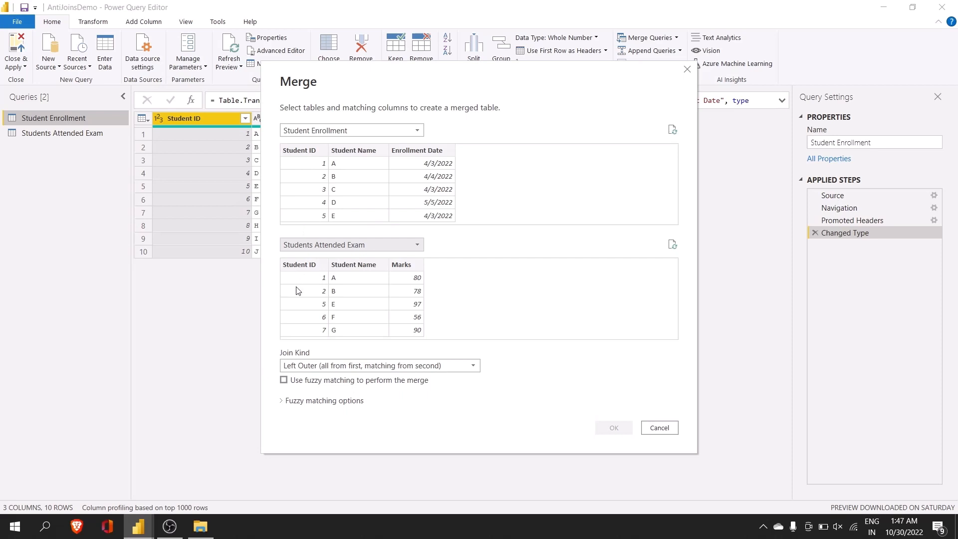
Step: Match both tables on Student ID and create the merge with the Left Anti (rows only in first) join kind
{"action": "left_click", "coordinate": [303, 157]}
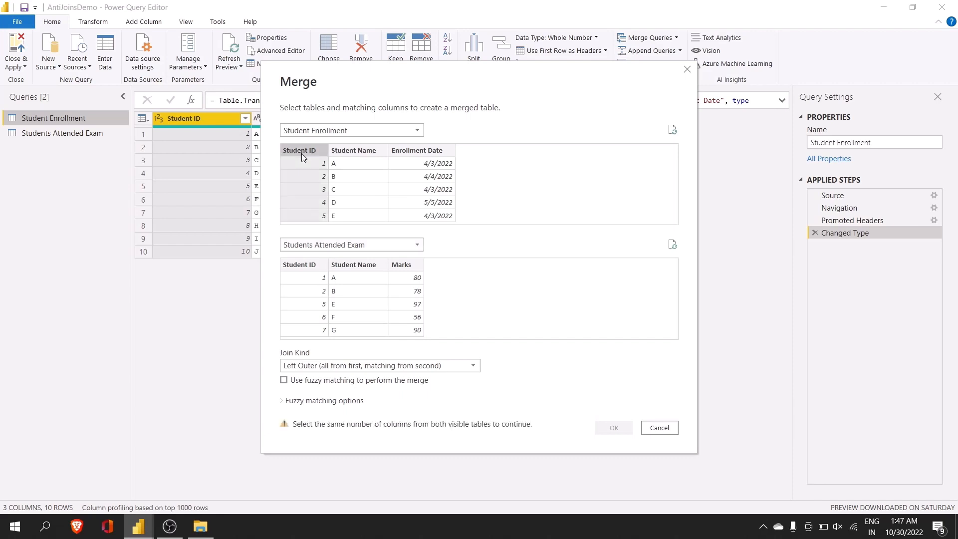
{"action": "left_click", "coordinate": [297, 266]}
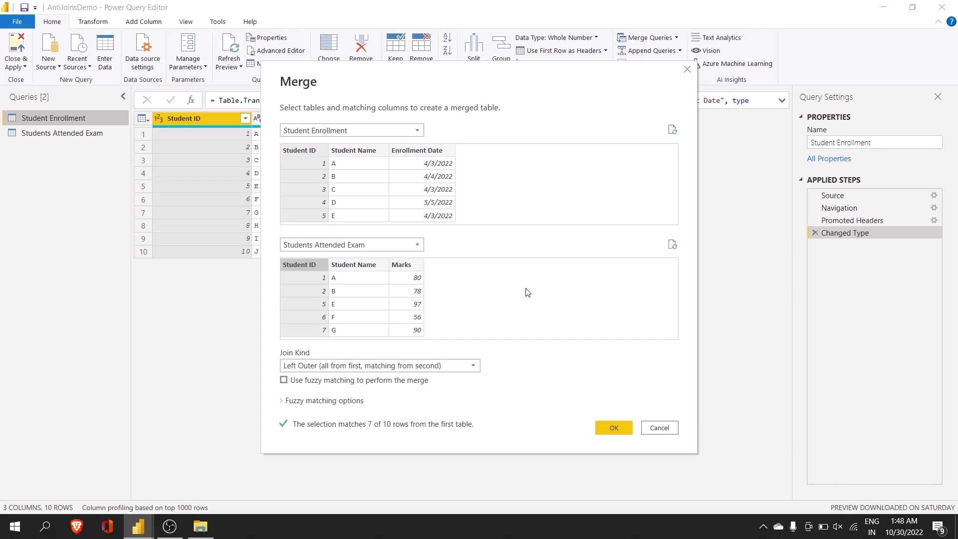
{"action": "left_click", "coordinate": [355, 368]}
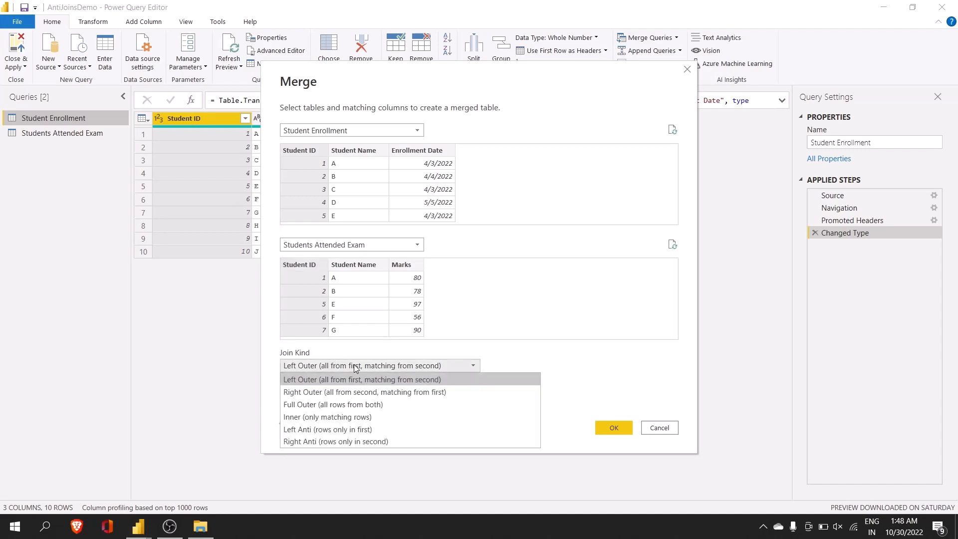
{"action": "left_click", "coordinate": [358, 430]}
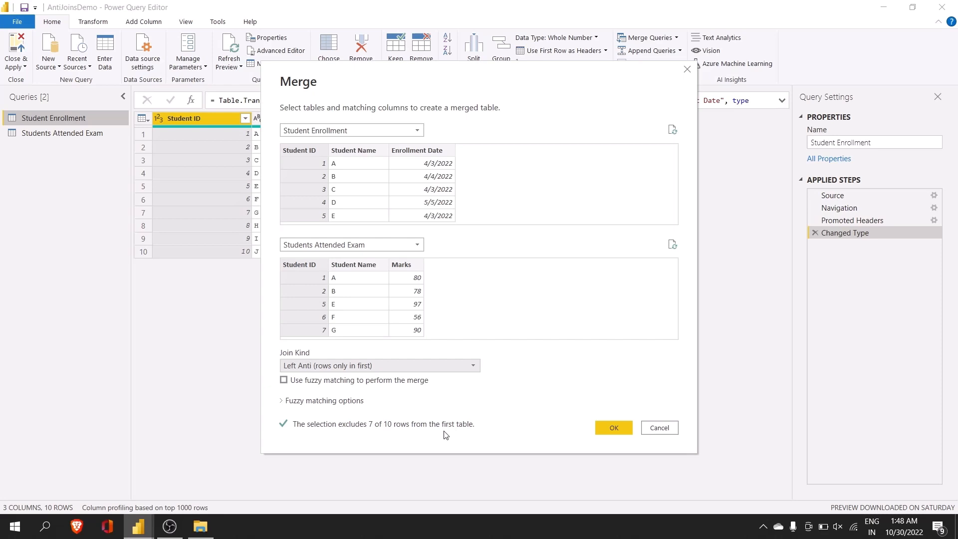
{"action": "left_click", "coordinate": [609, 433]}
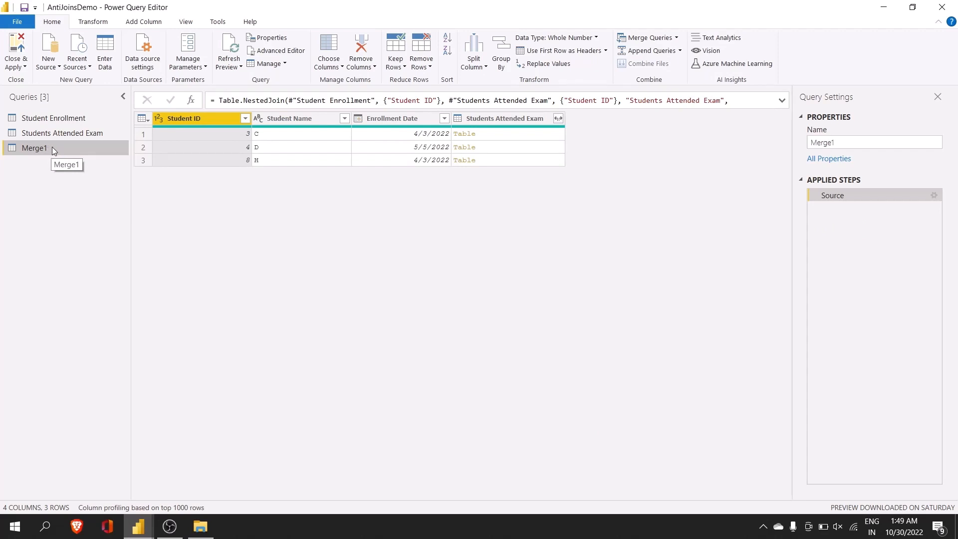
Step: Rename the merged query as Output Left Anti Join
{"action": "left_click", "coordinate": [814, 143]}
{"action": "double_click", "coordinate": [815, 143]}
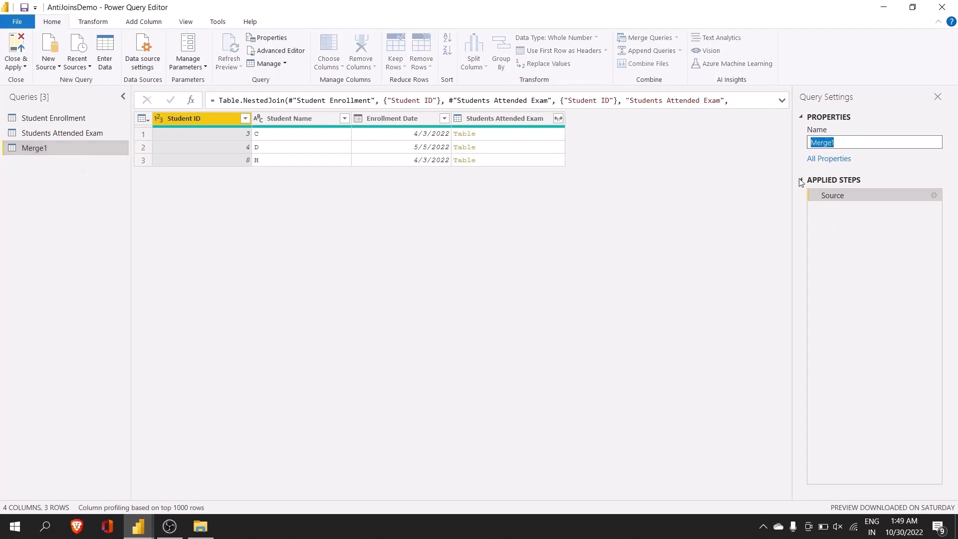
{"action": "type", "text": "Output Left Anti Join"}
{"action": "key", "text": "Return"}
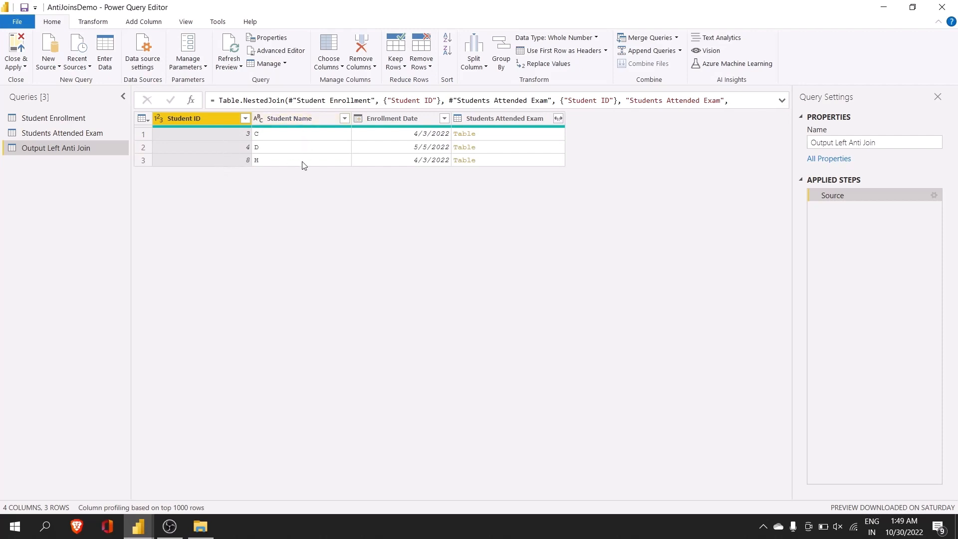
Step: Preview the first row's nested table in the Students Attended Exam column, and remove that column from the merged query
{"action": "left_click", "coordinate": [483, 124]}
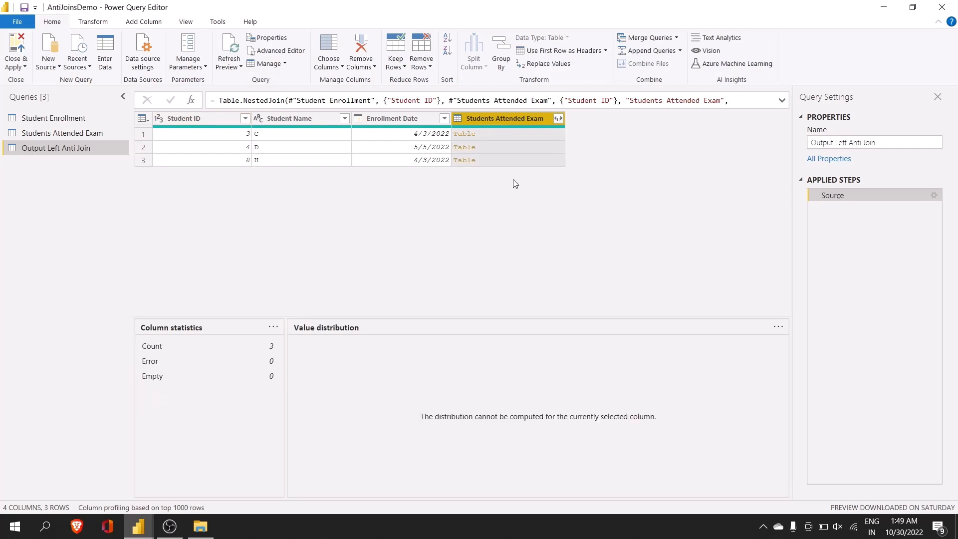
{"action": "left_click", "coordinate": [513, 133]}
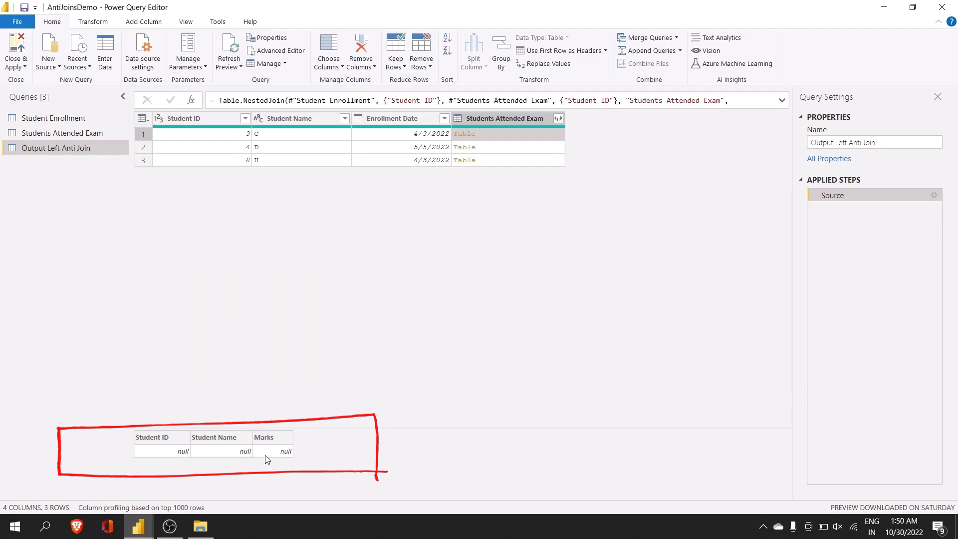
{"action": "left_click", "coordinate": [499, 119]}
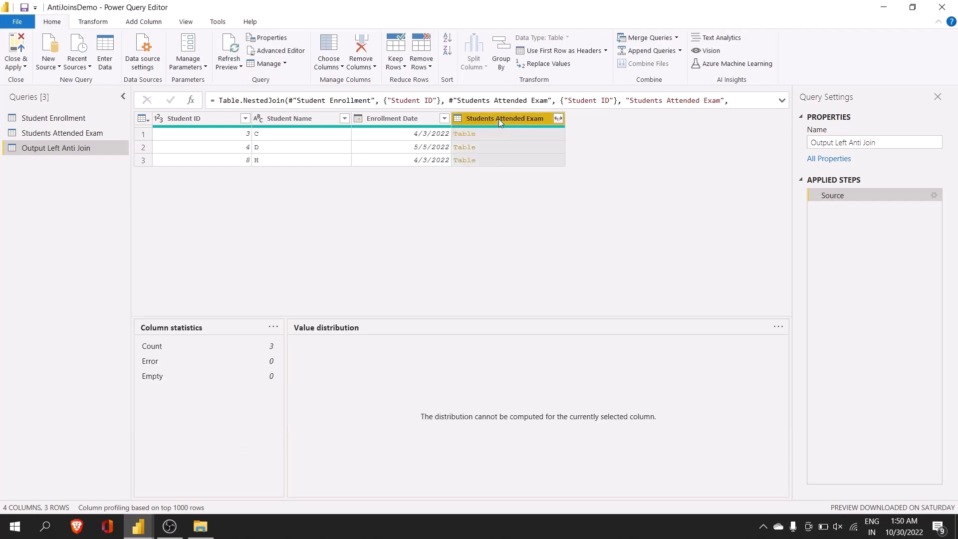
{"action": "right_click", "coordinate": [499, 121]}
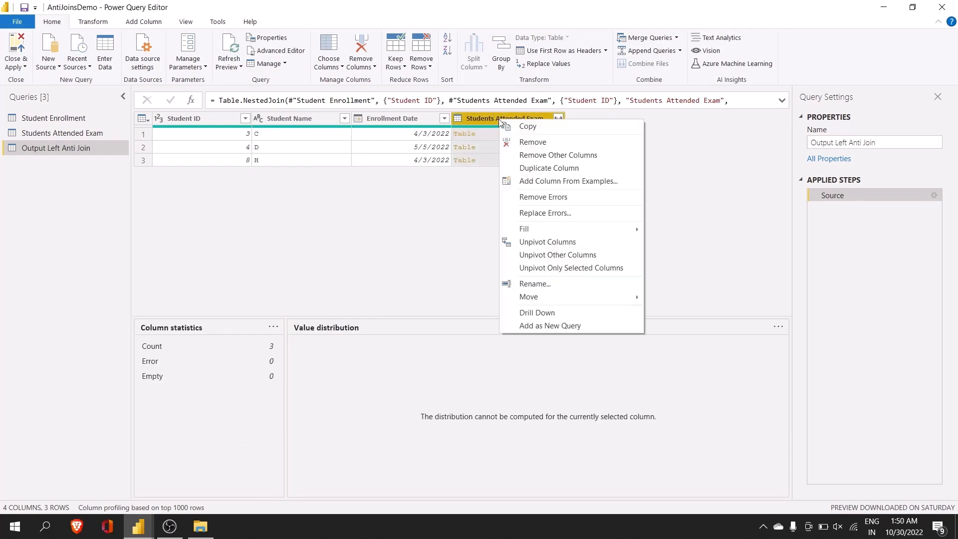
{"action": "left_click", "coordinate": [514, 143]}
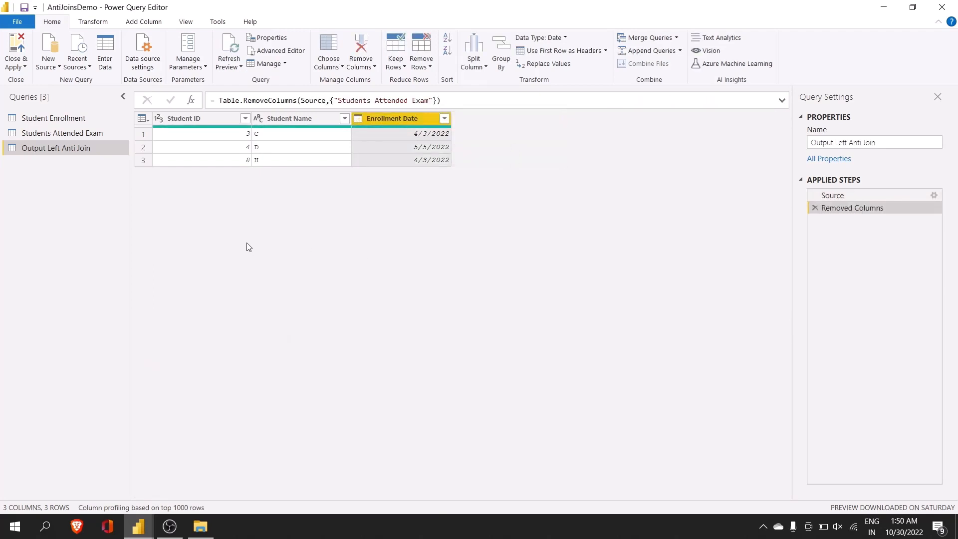